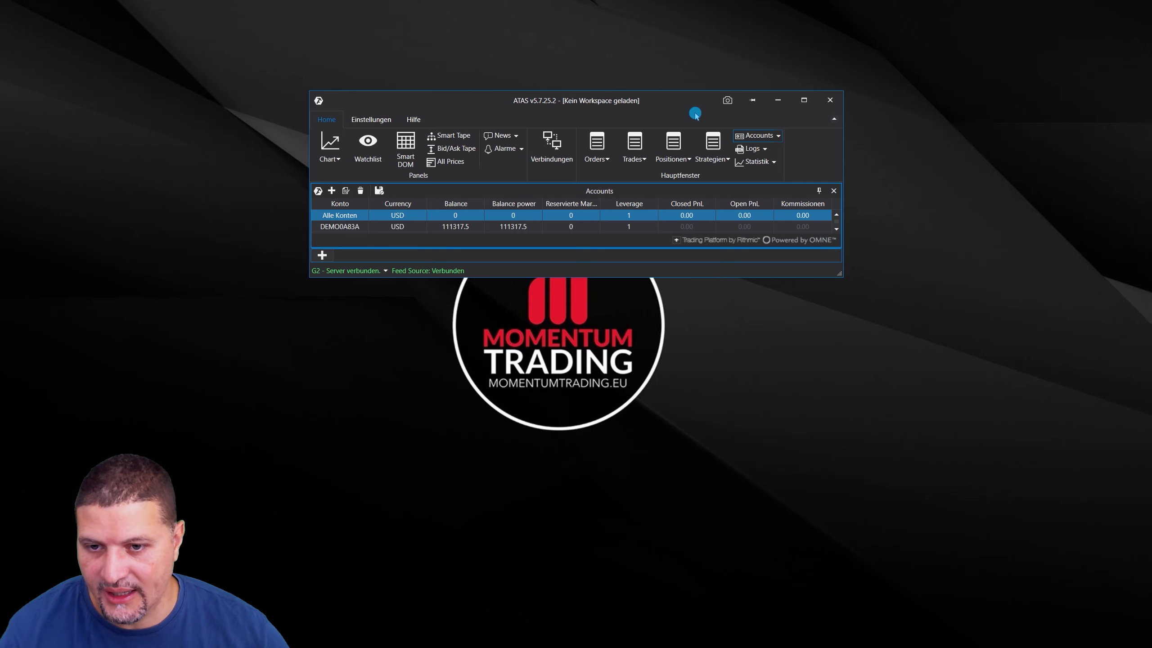
Open a chart for the favourite instrument COMEX Gold (GC) and check the times on its time axis
click(333, 145)
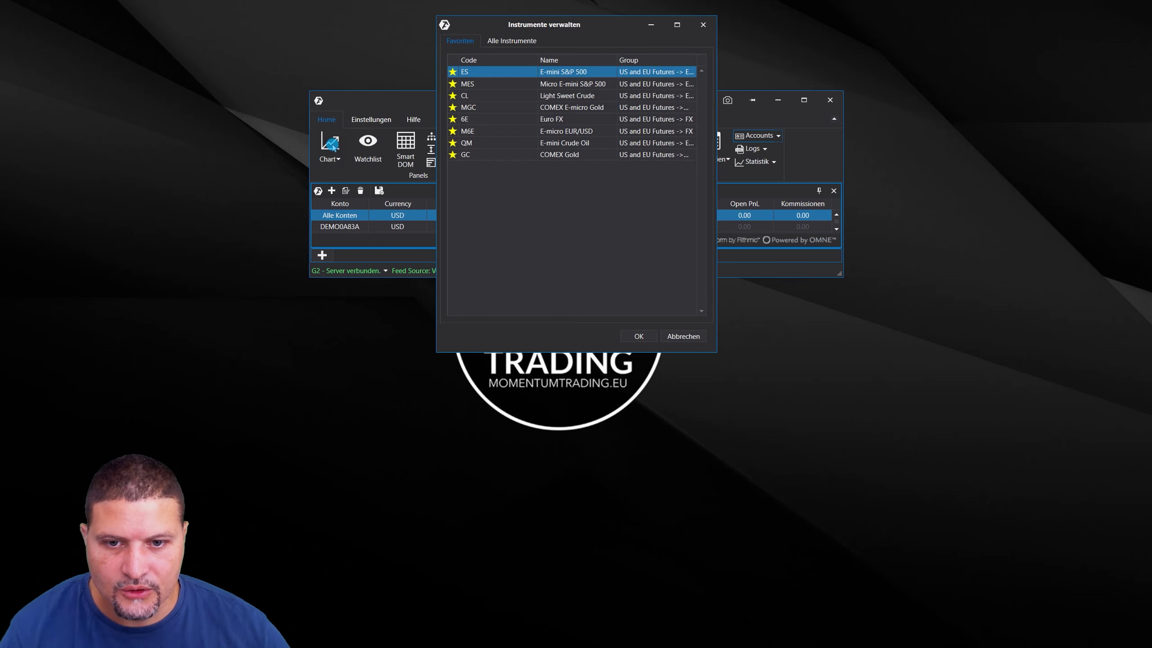
click(516, 156)
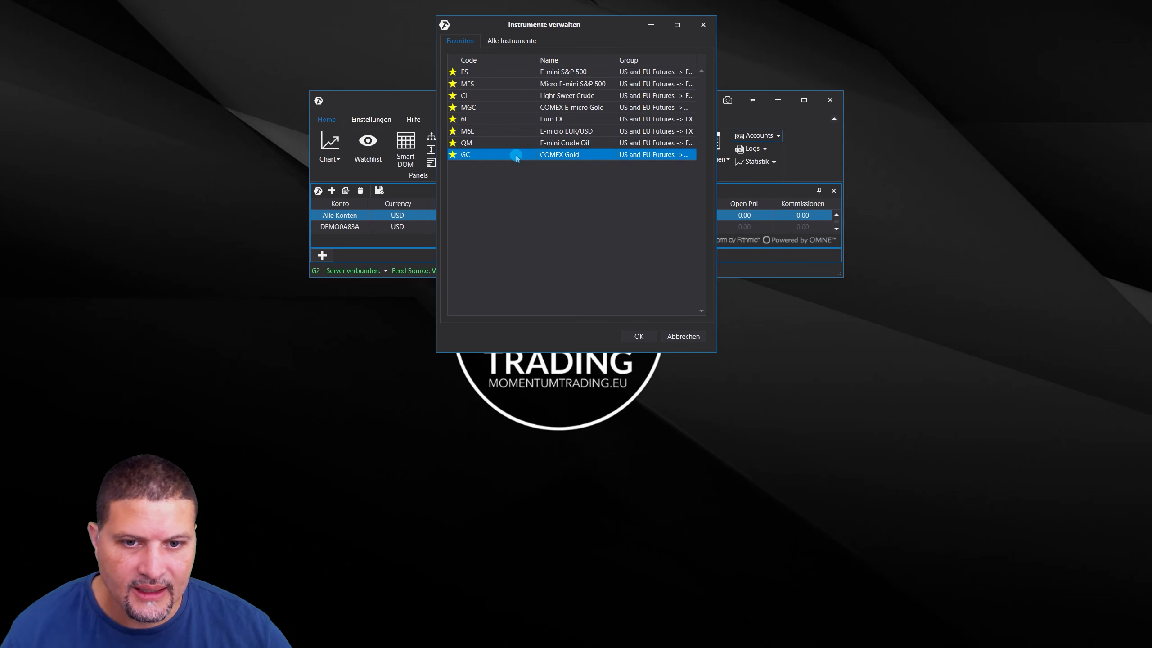
click(633, 337)
drag(635, 0, 635, 183)
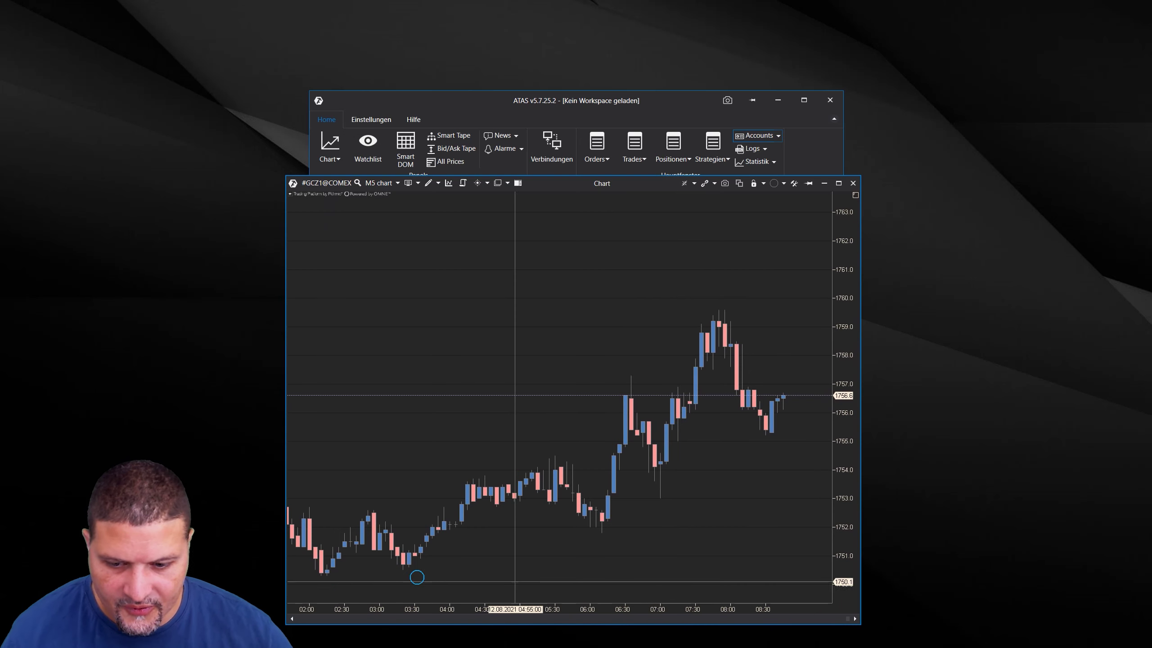
click(760, 609)
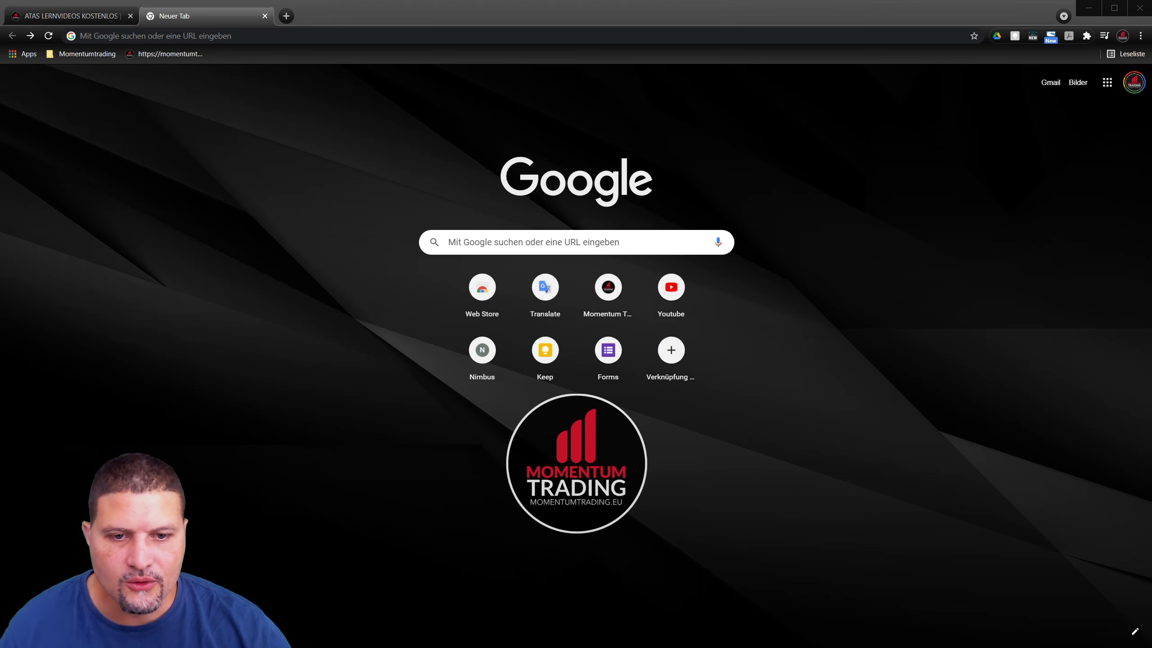
In Chrome, search Google for "zeitzone deutschland" and open timeanddate's "Zeitzonen Deutschland" page to check Germany's current UTC offset
click(535, 229)
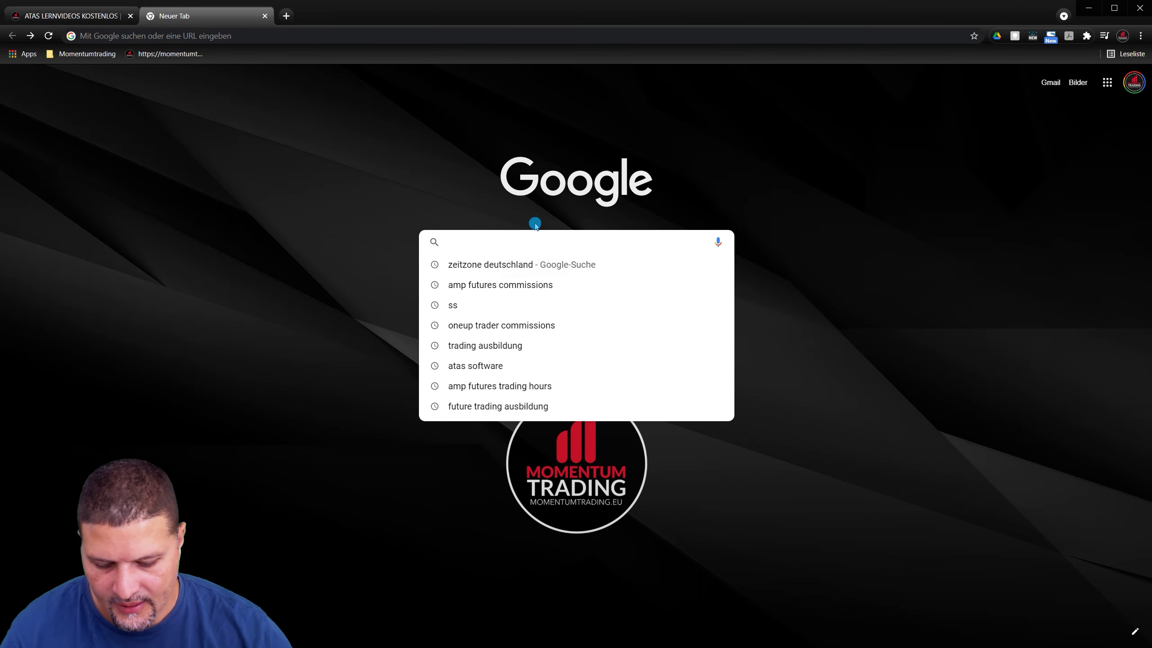
text(zeitzone deutschland)
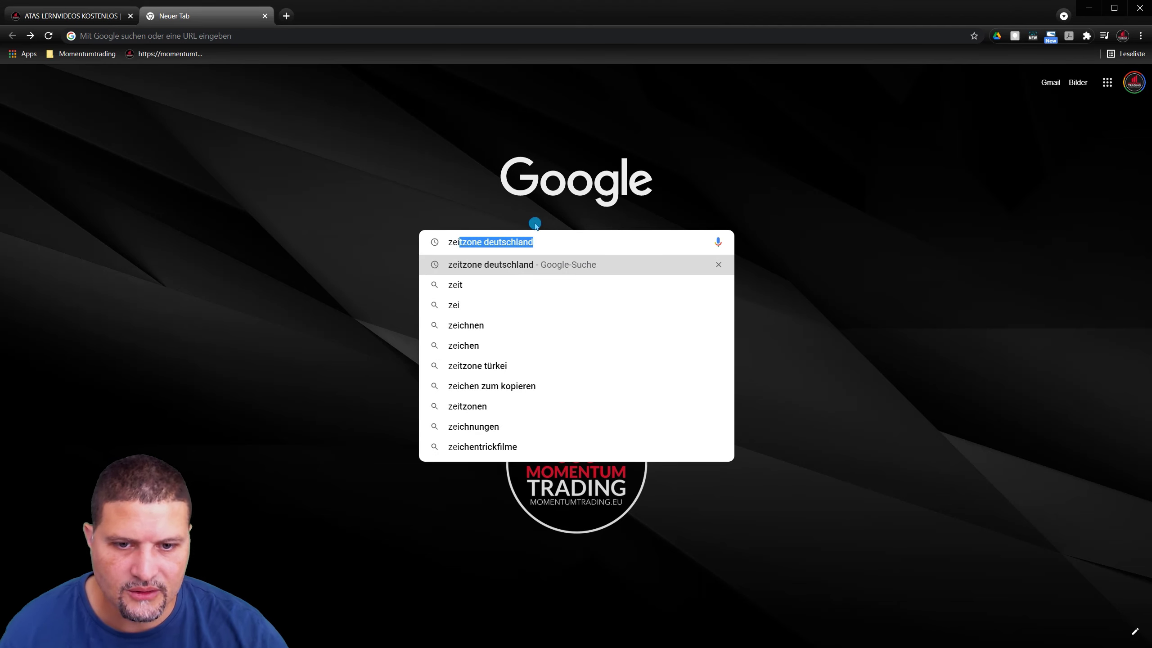
click(505, 269)
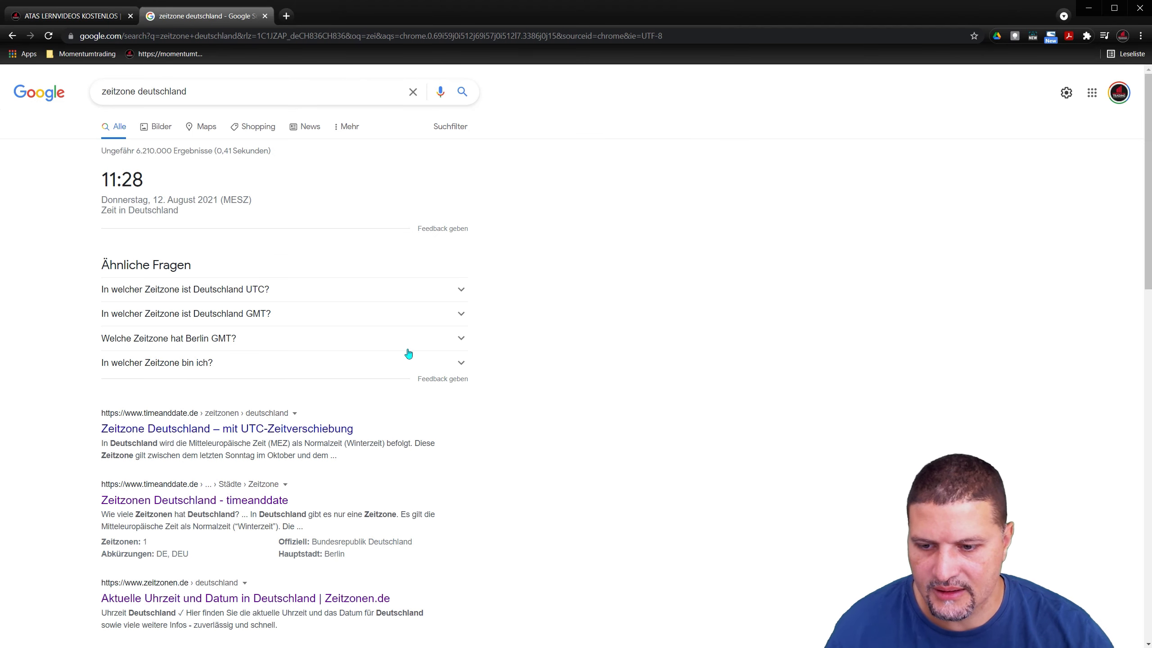
click(181, 500)
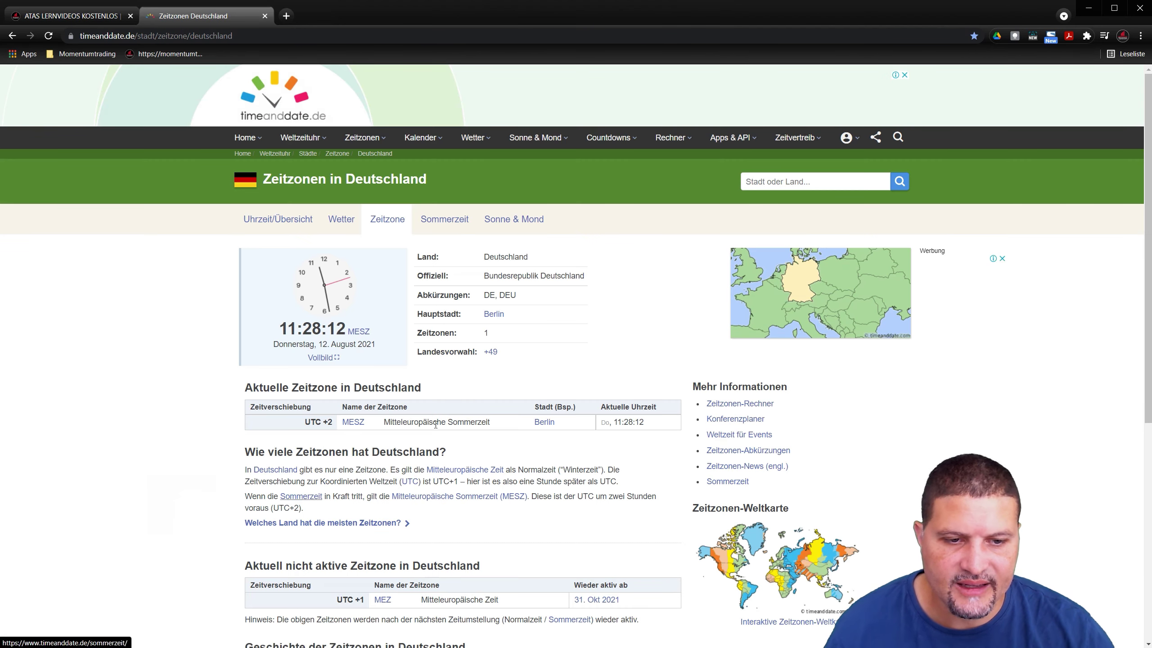
click(709, 299)
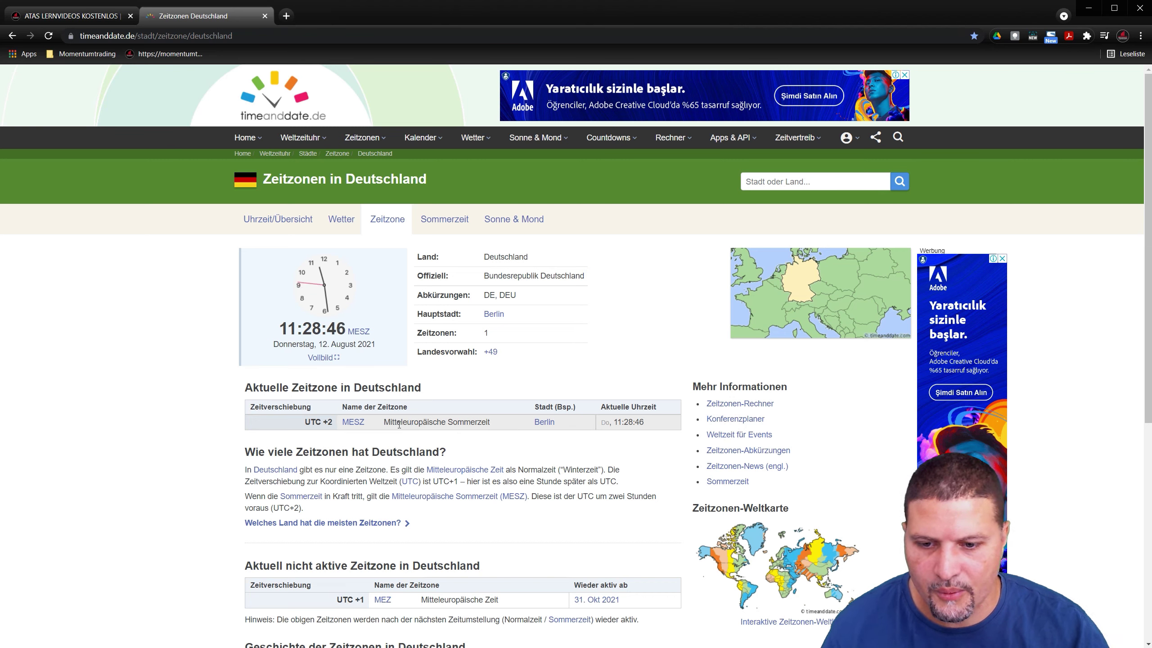
double_click(325, 422)
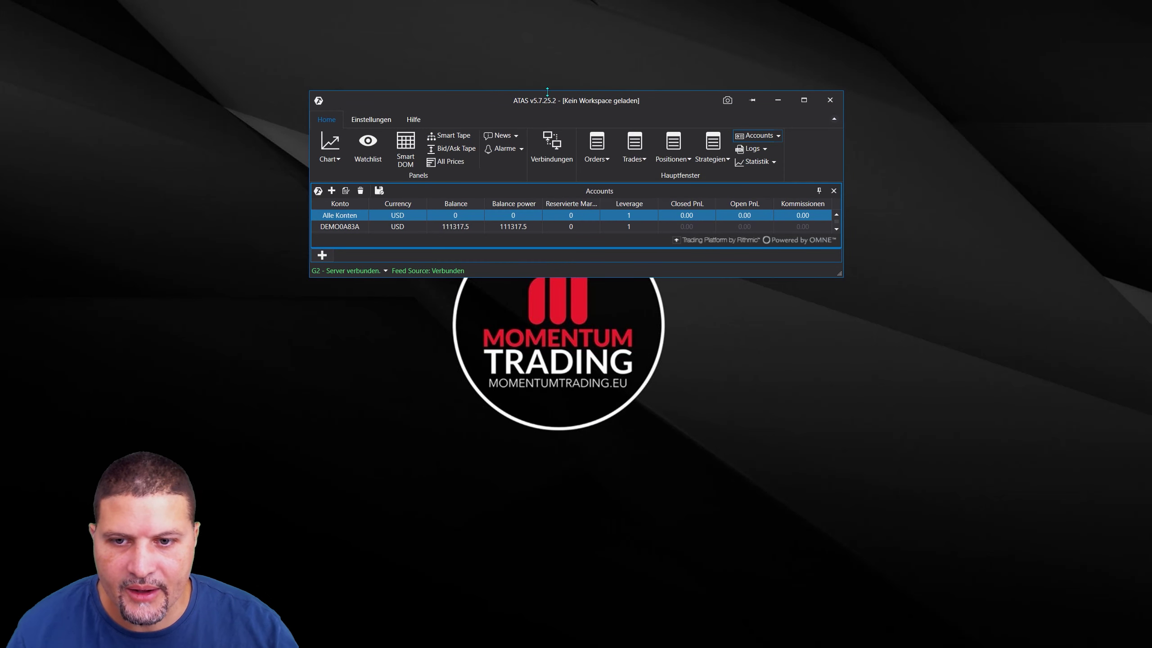
In the ATAS time zone settings, set the time zone to 2 for each exchange from AMEX down to Commodity Exchange
click(379, 123)
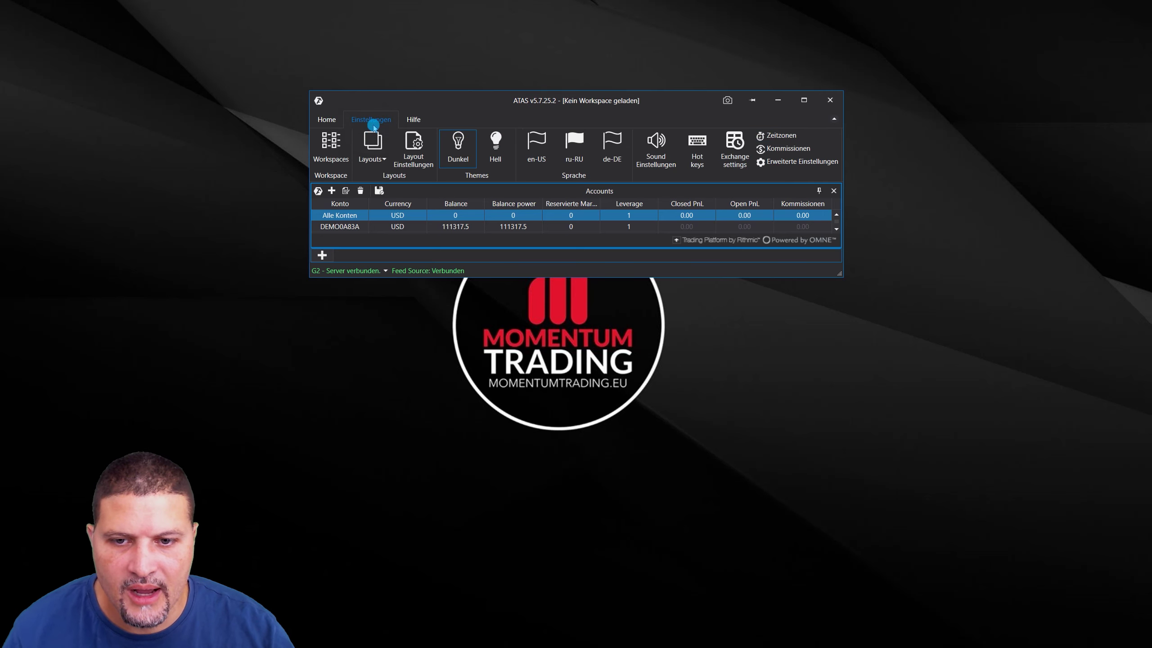
click(790, 137)
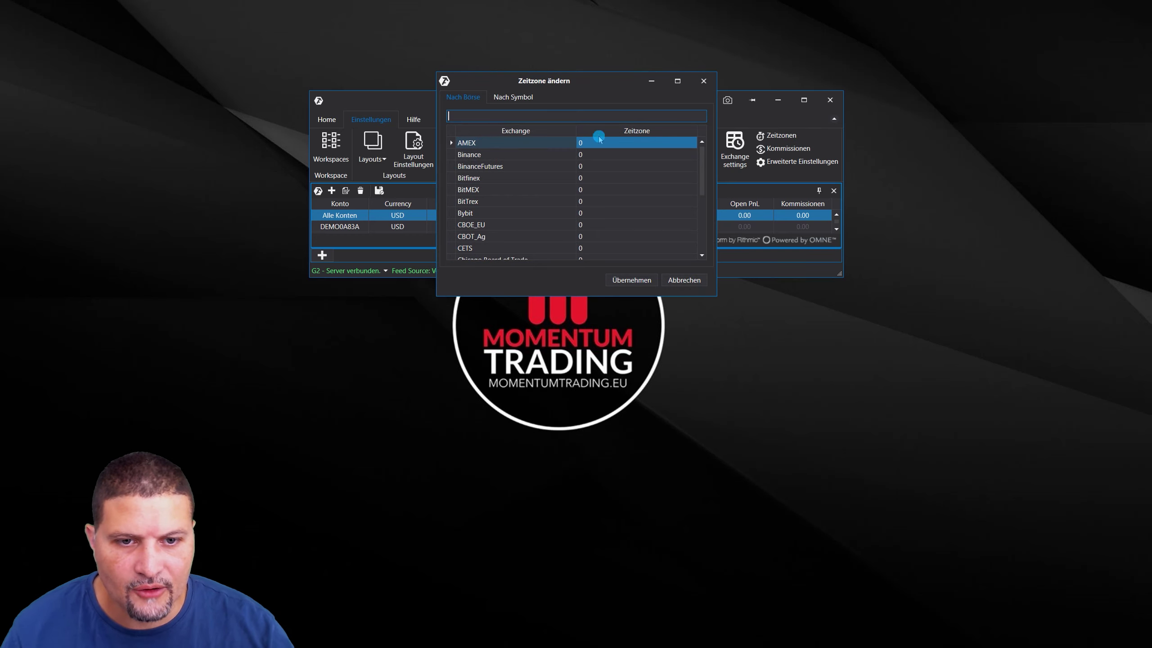
click(639, 137)
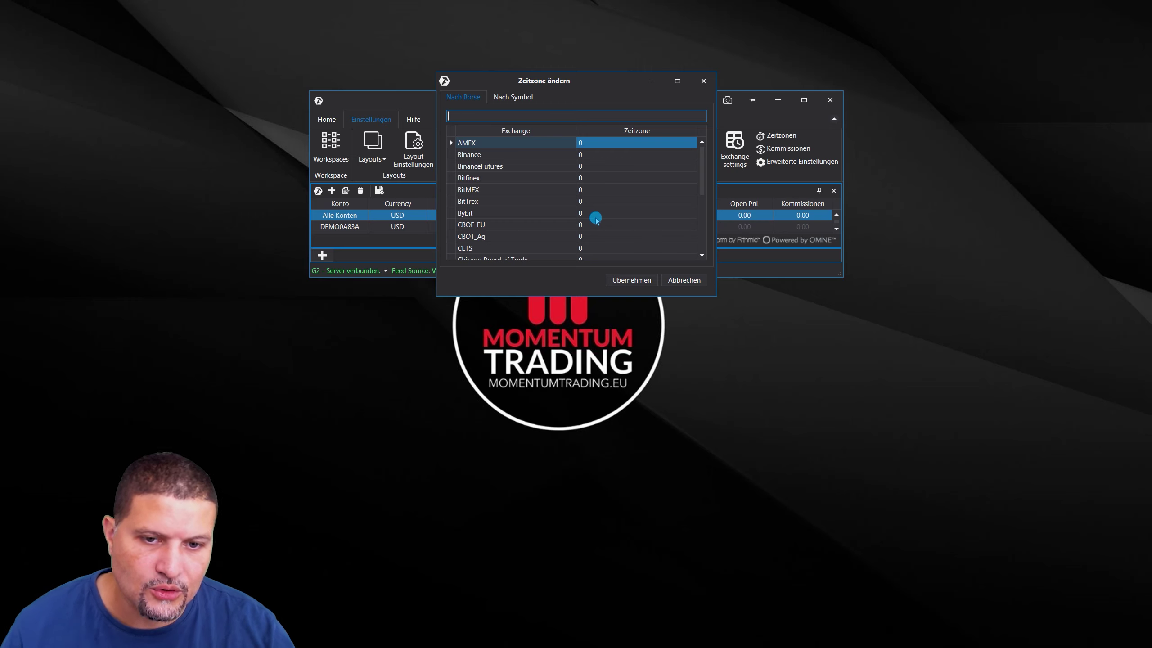
click(606, 145)
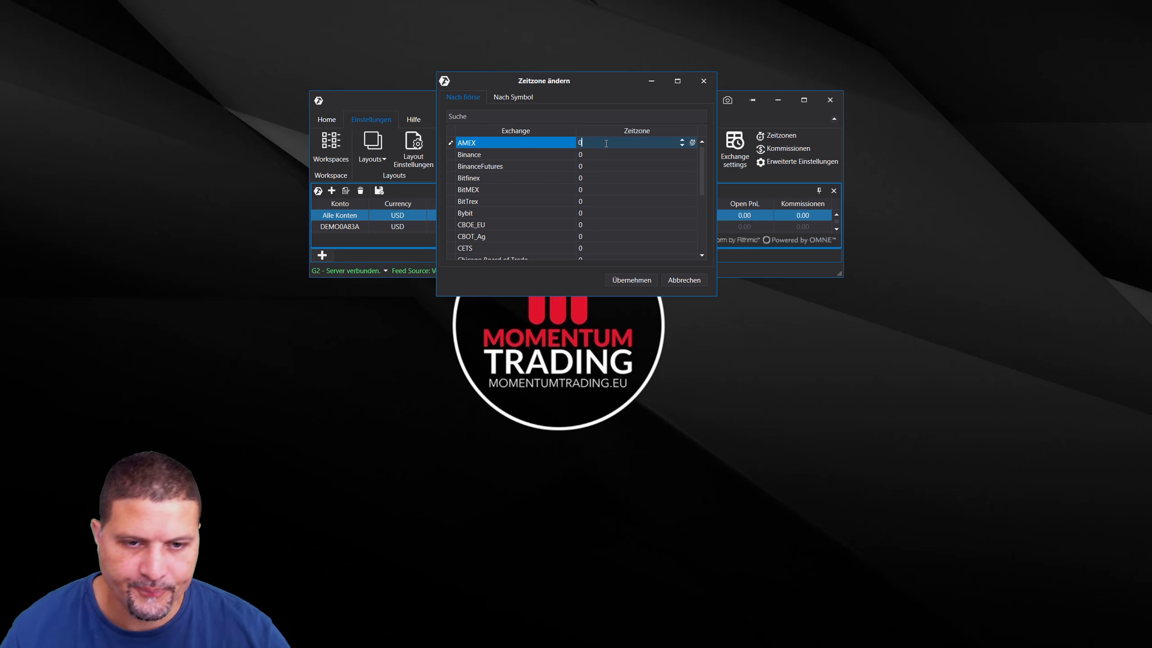
click(594, 143)
key(2)
key(Down)
key(2)
key(Down)
key(2)
key(Down)
key(2)
key(Down)
key(2)
key(Down)
key(2)
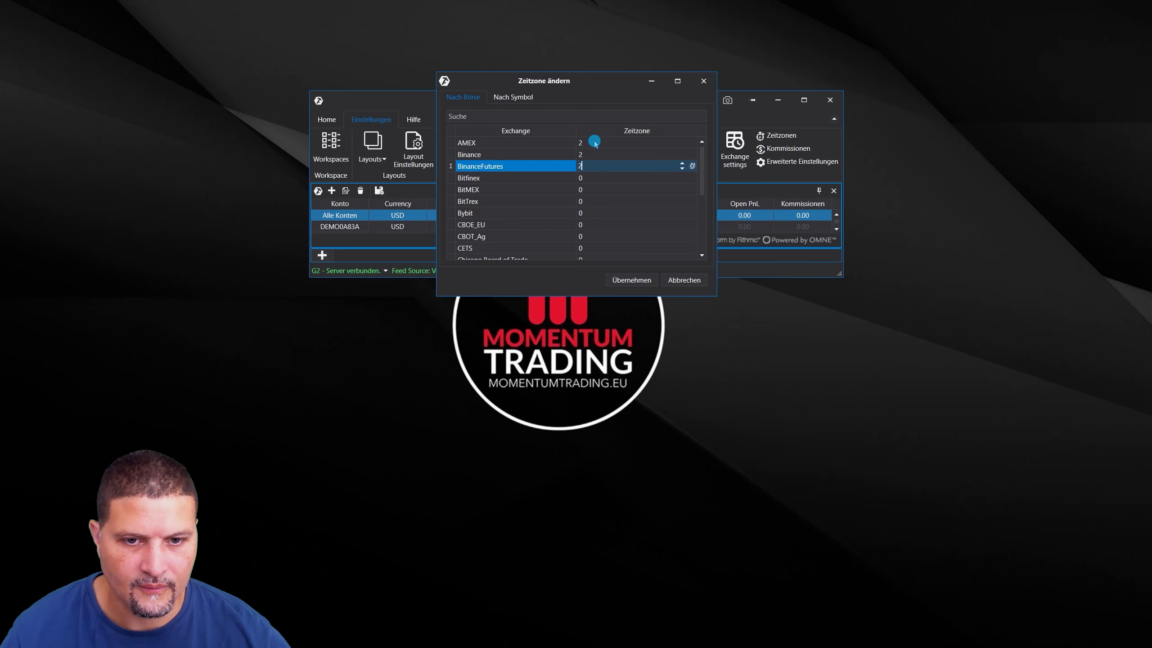
key(Down)
key(2)
key(Down)
key(2)
key(Down)
key(2)
key(Down)
key(2)
key(Down)
key(2)
key(Down)
key(2)
key(Down)
key(2)
key(Down)
key(2)
key(Down)
key(2)
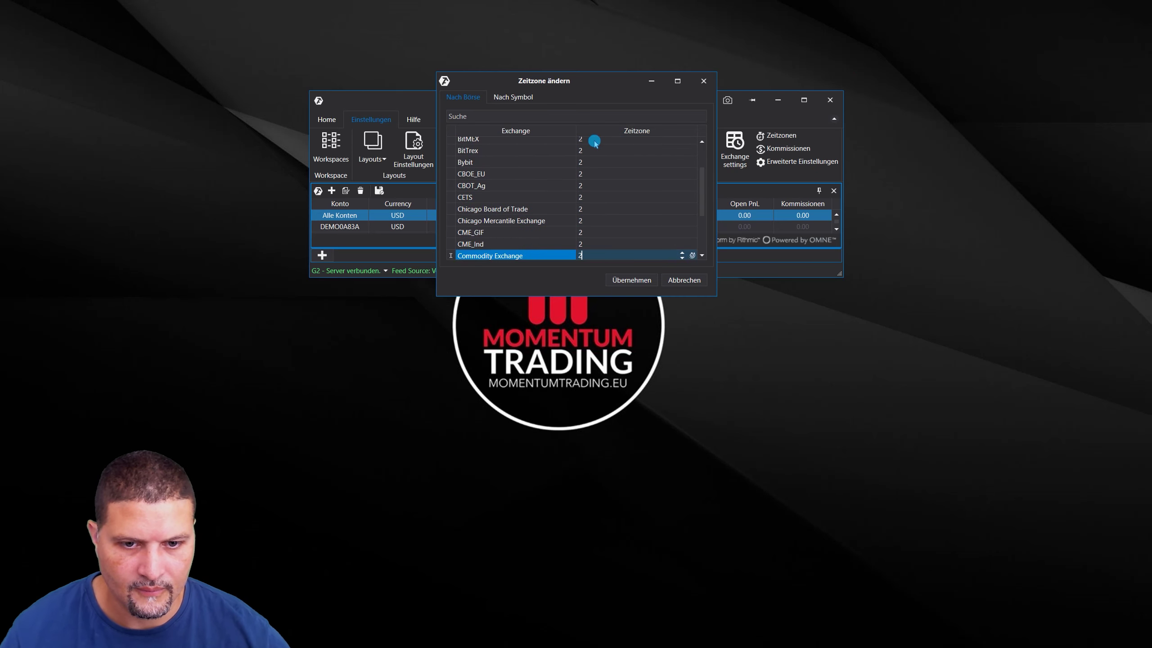
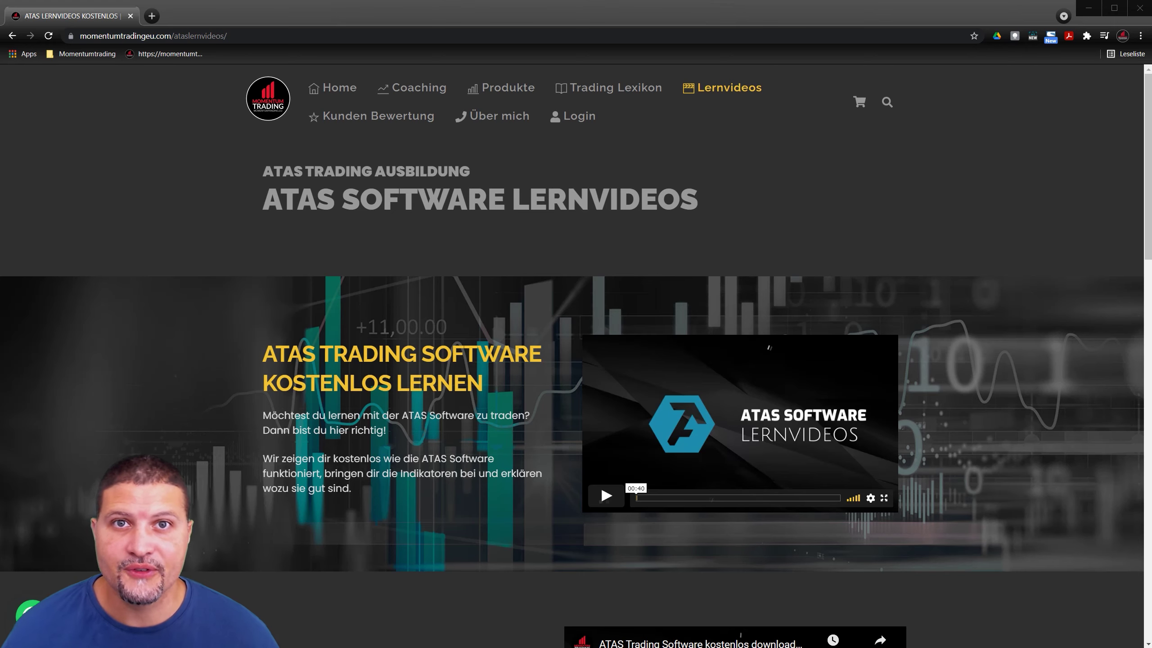
In a new Chrome tab, search Google for "amp futures commissions" and open the AMP ALL-IN Cost Calculator
key(ctrl+t)
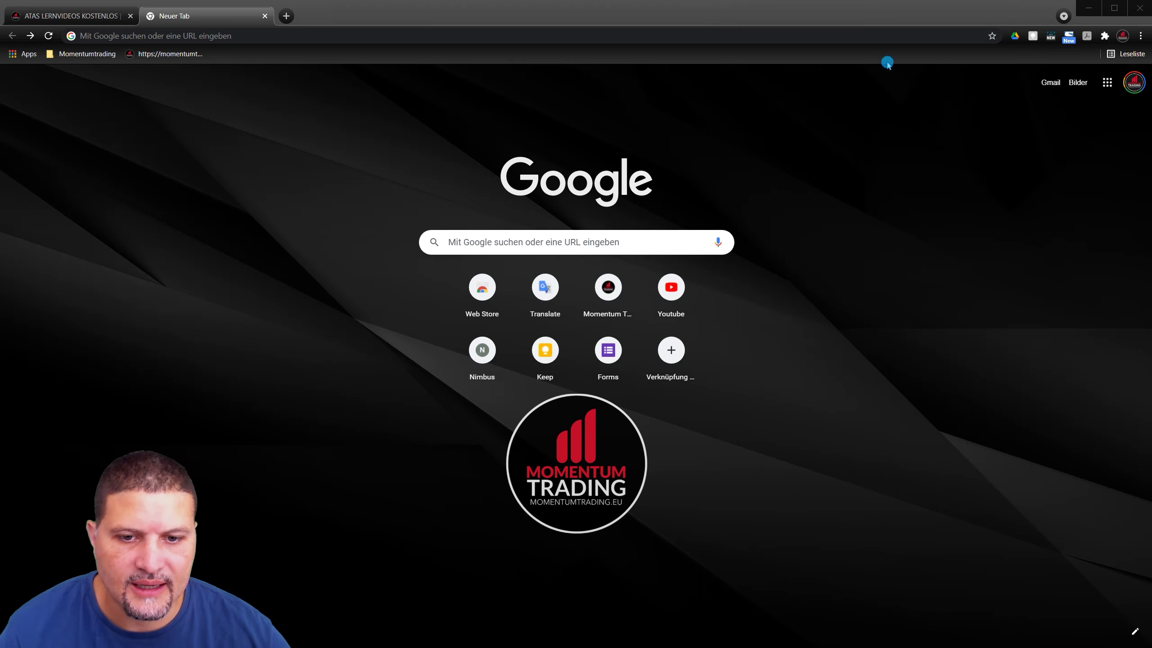
click(539, 251)
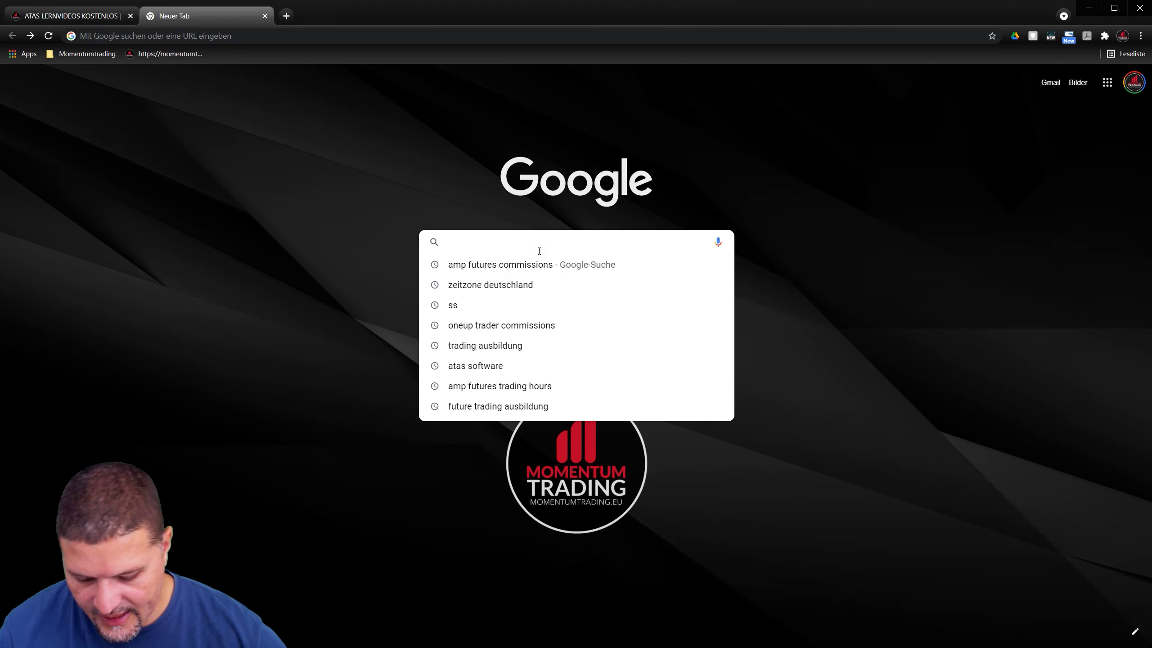
text(amp futures commissions)
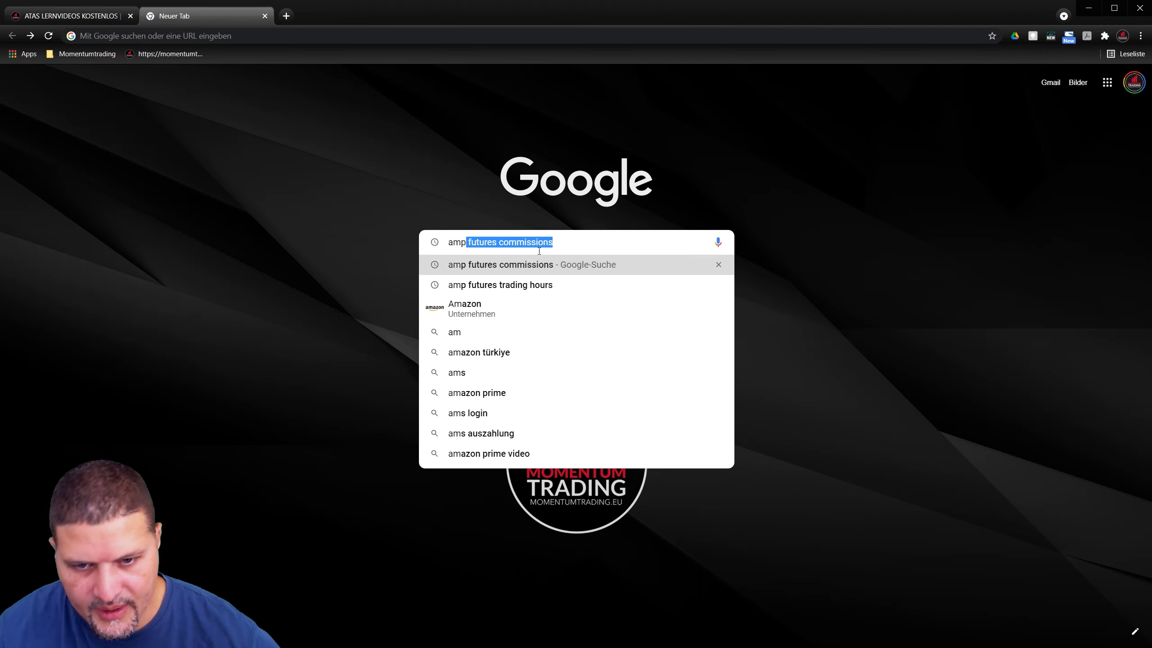
click(560, 239)
key(Return)
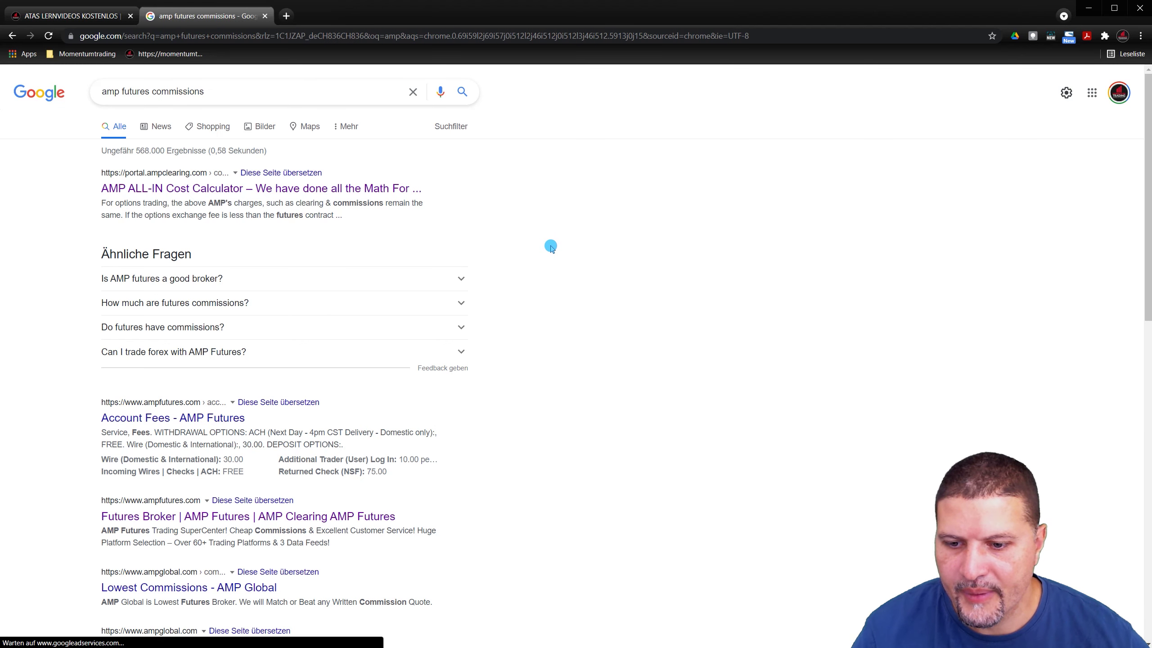
click(220, 191)
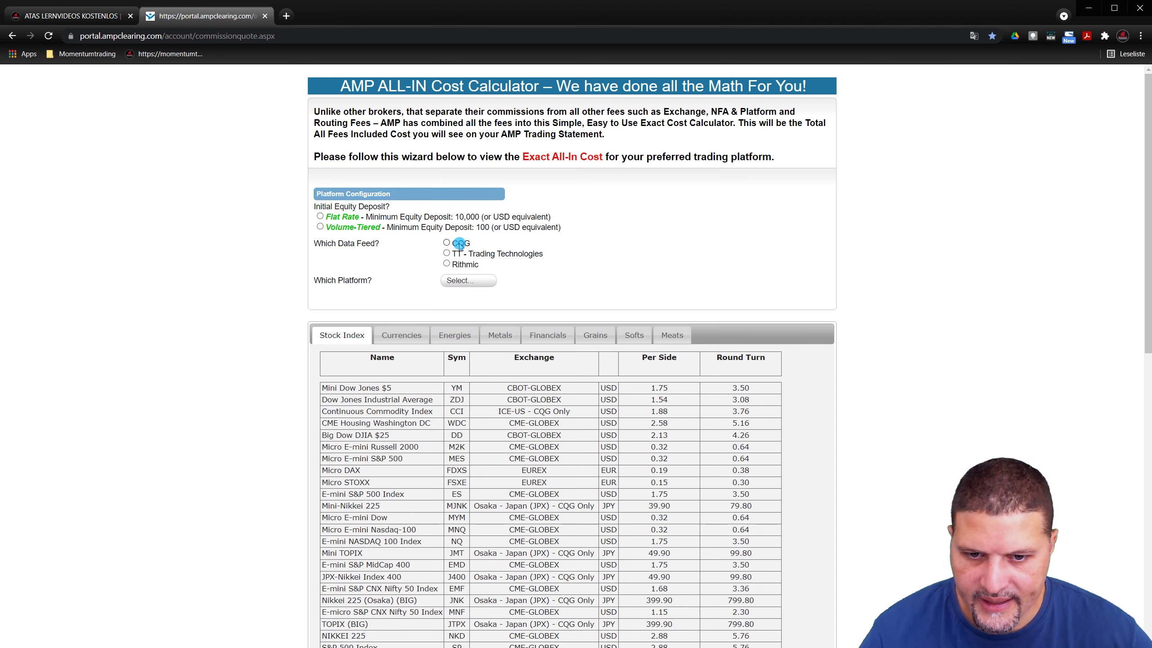
Choose Rithmic as the data feed and check the per-side and round-turn commissions of the E-mini S&P 500 Index
click(445, 263)
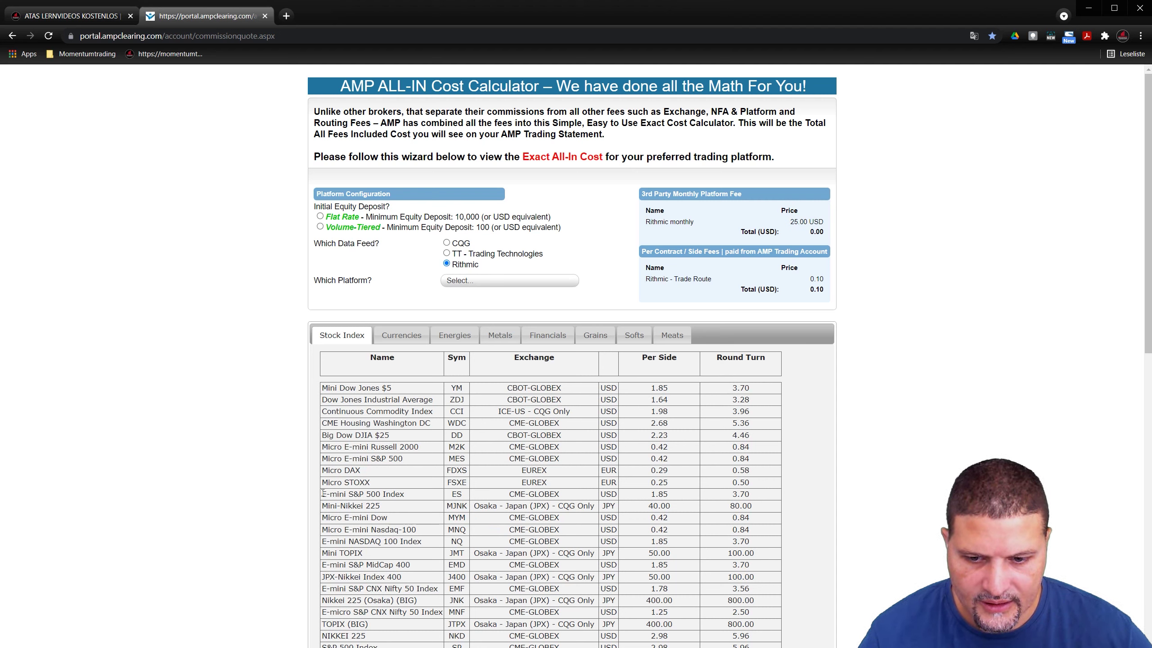
drag(324, 492, 620, 498)
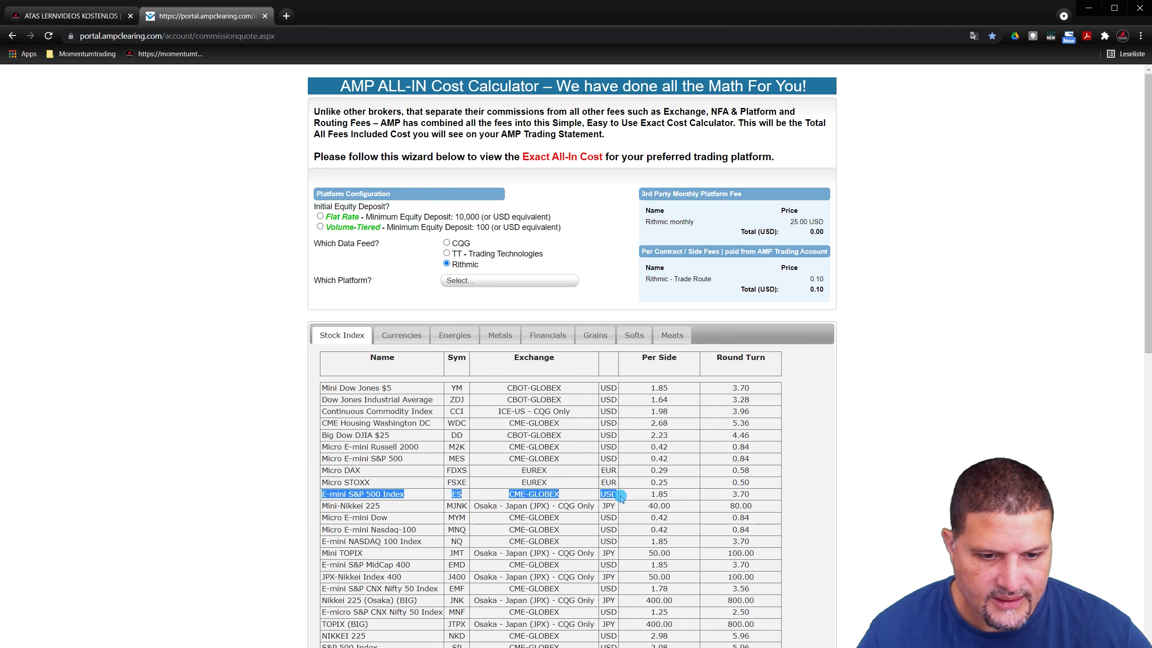
double_click(680, 498)
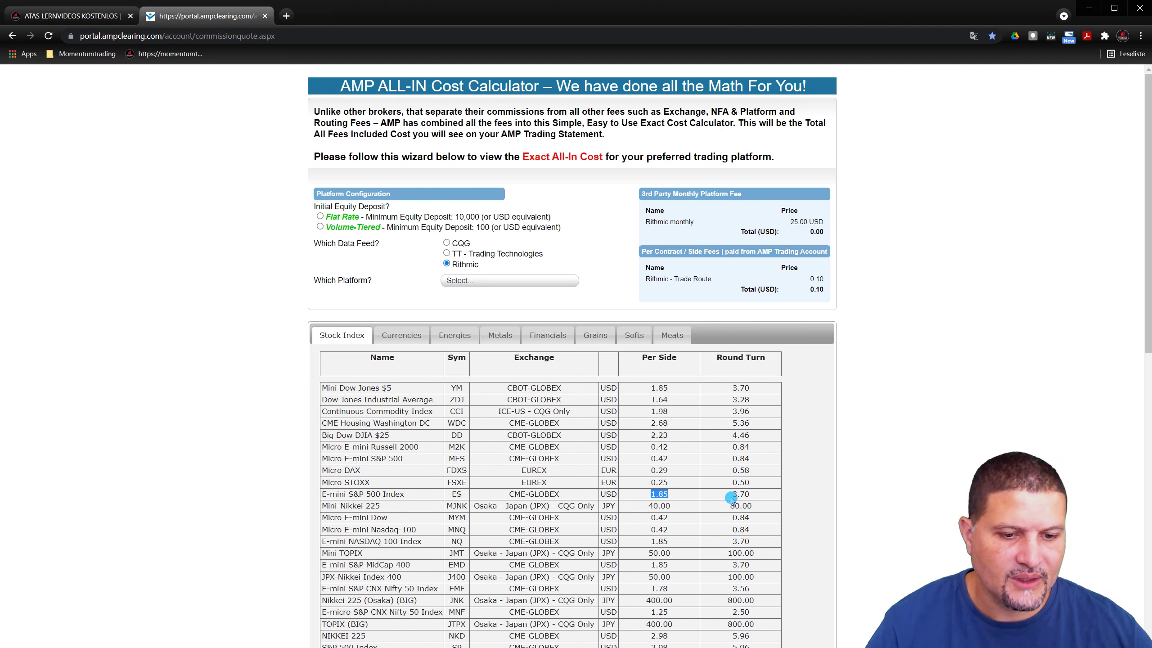
drag(730, 496, 758, 496)
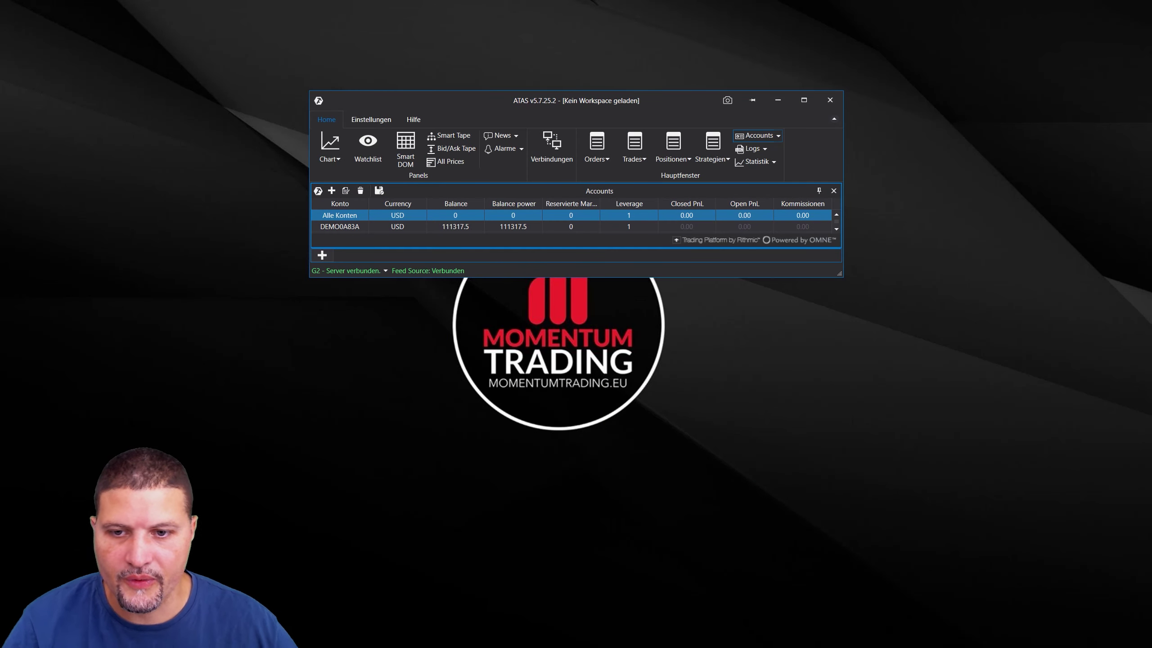
Open the commission settings in ATAS and examine the per-instrument commission list
click(361, 122)
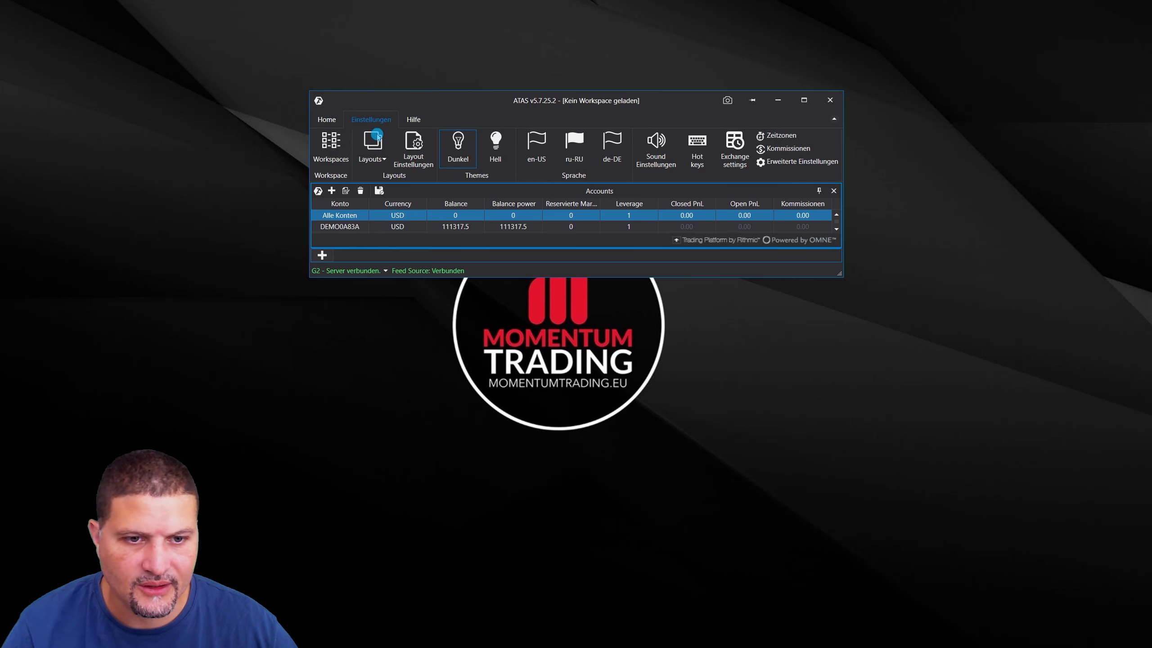
click(798, 150)
click(803, 150)
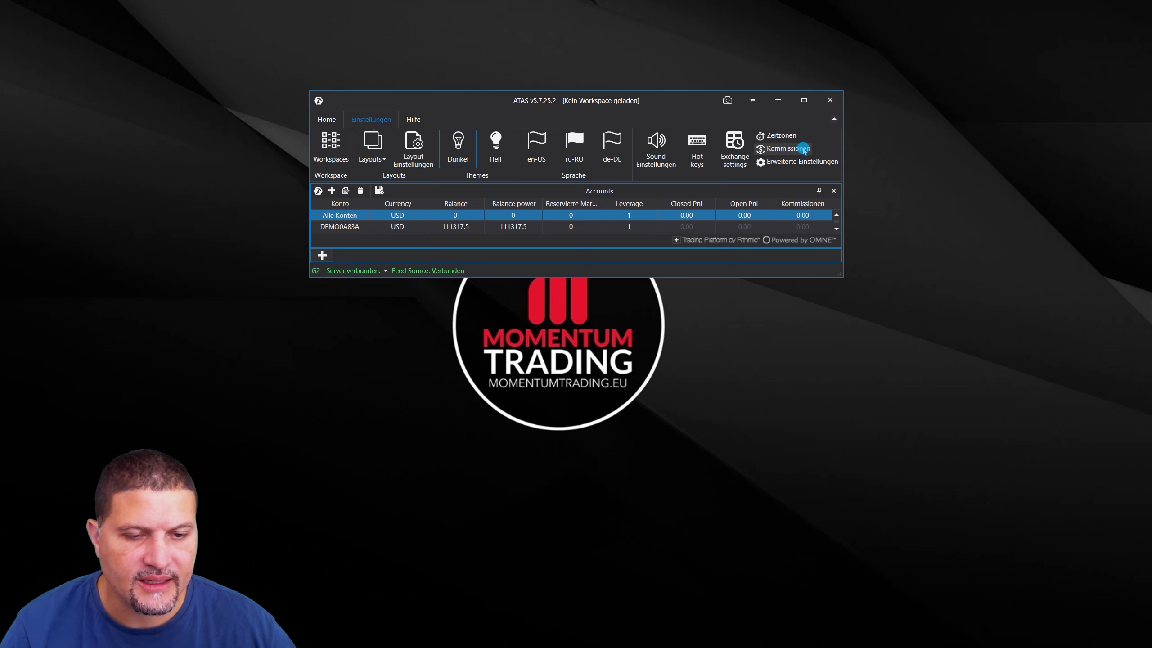
click(803, 150)
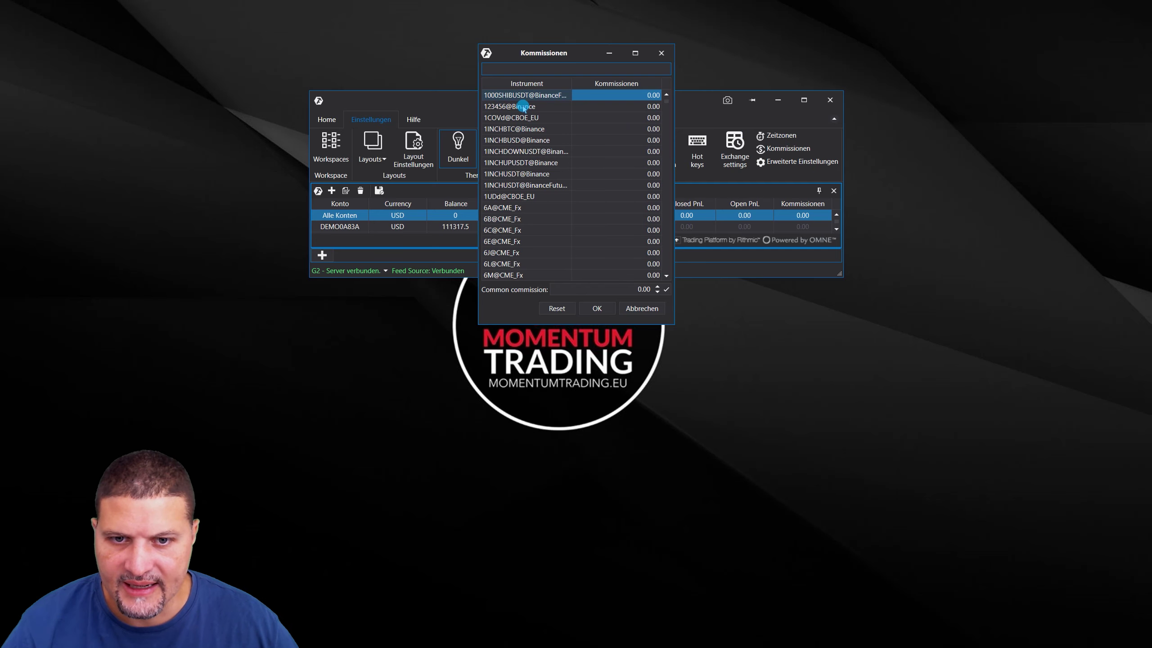
click(520, 86)
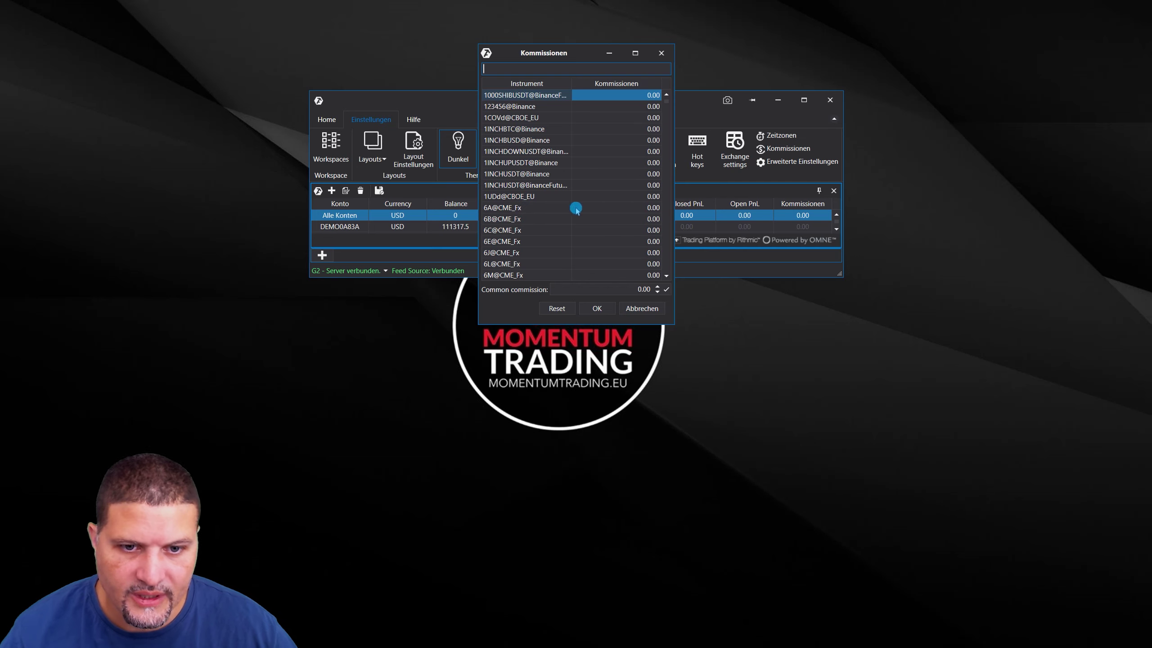
click(612, 94)
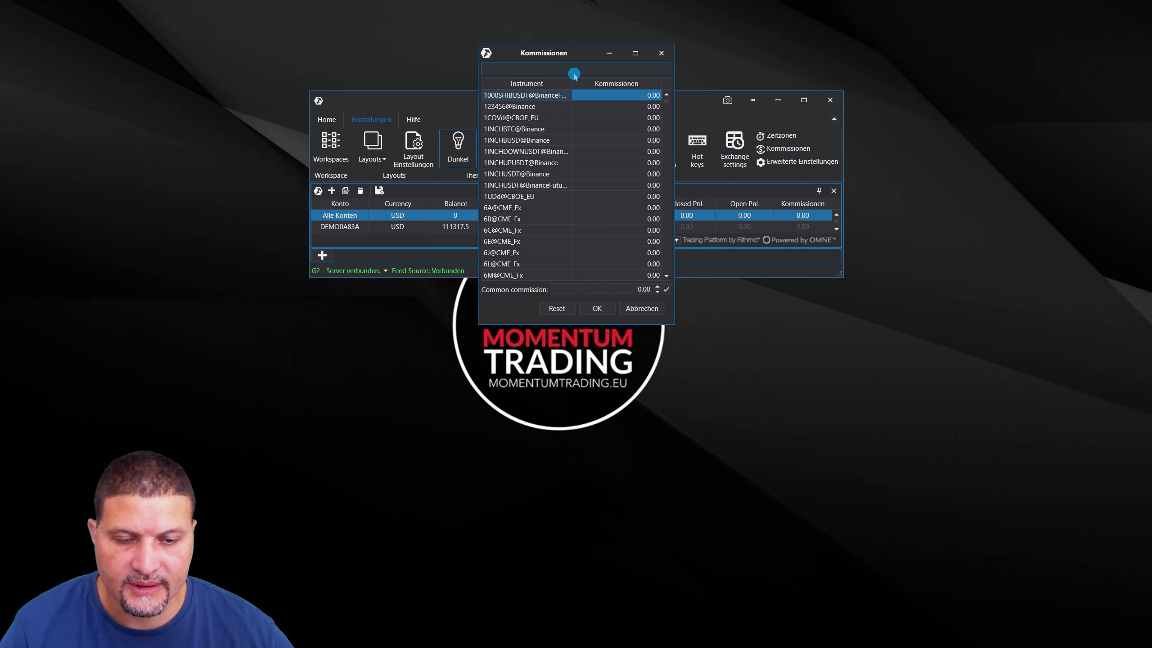
click(639, 117)
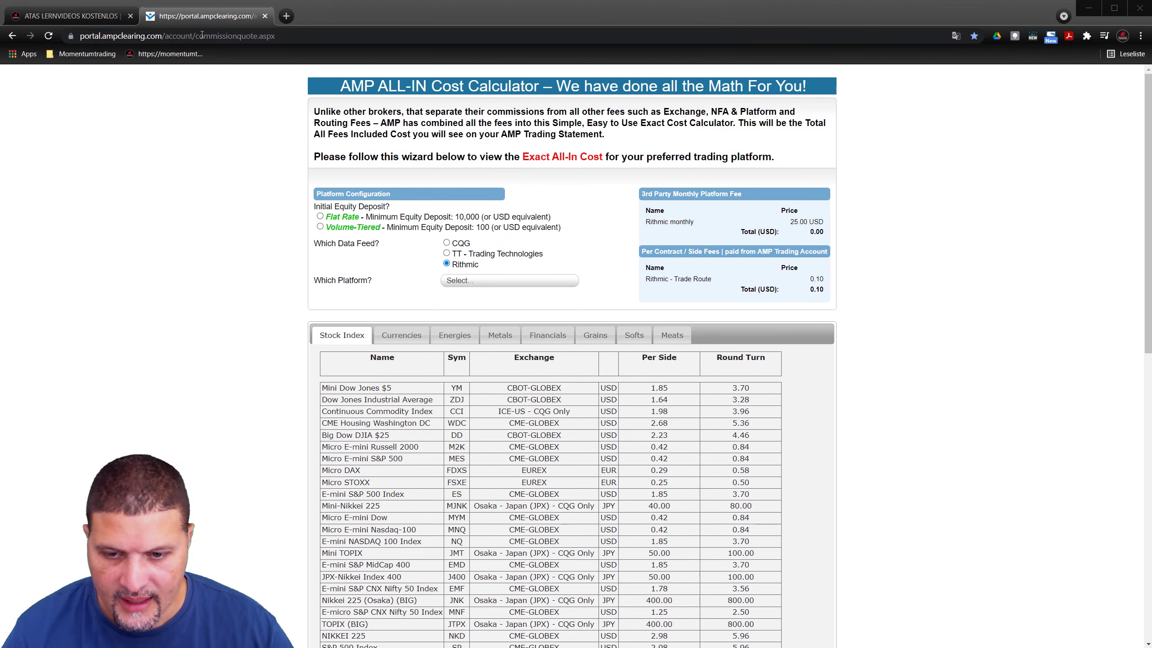
Back in the AMP cost calculator in Chrome, display the Metals commissions to look up Gold (GC)
click(396, 341)
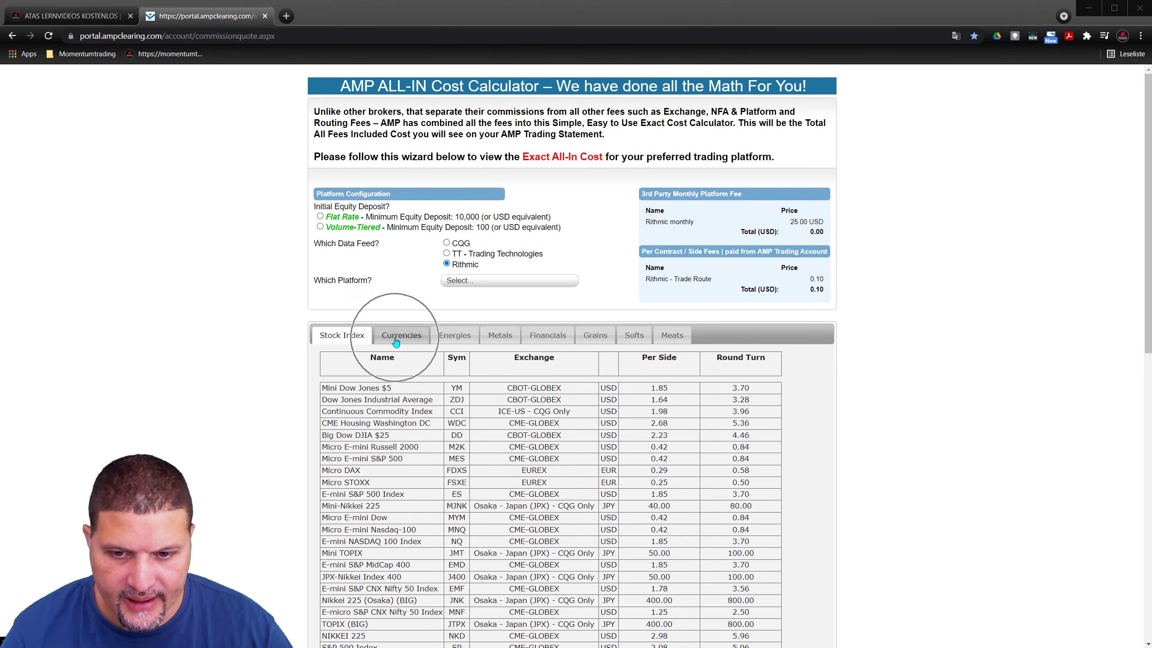
click(457, 340)
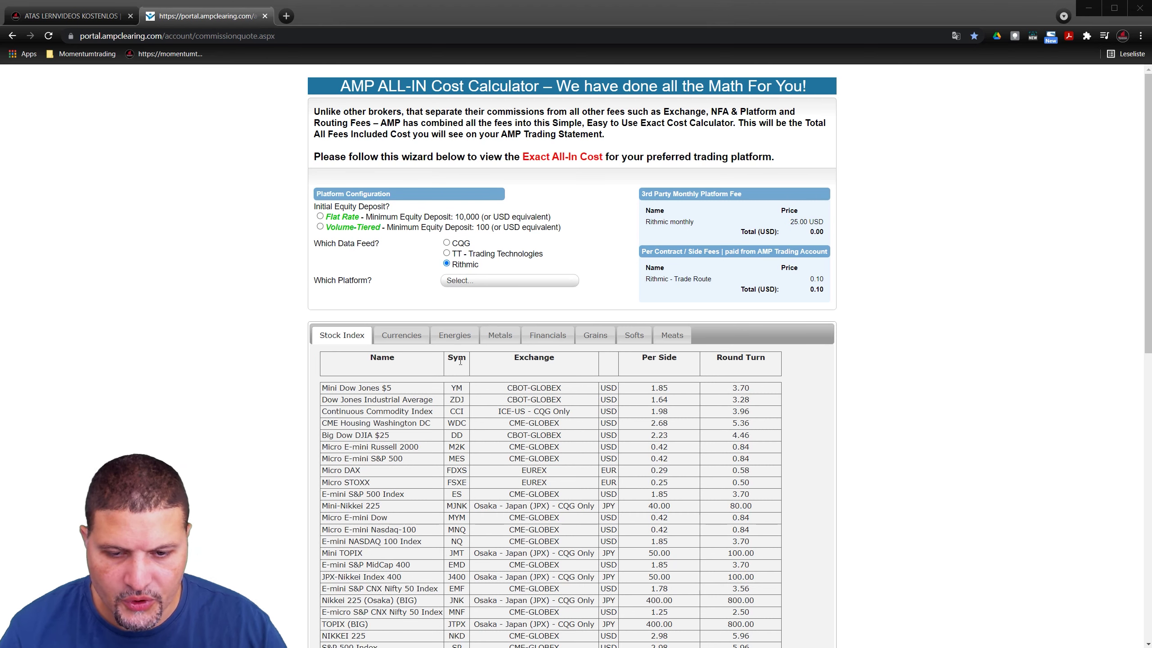
click(501, 335)
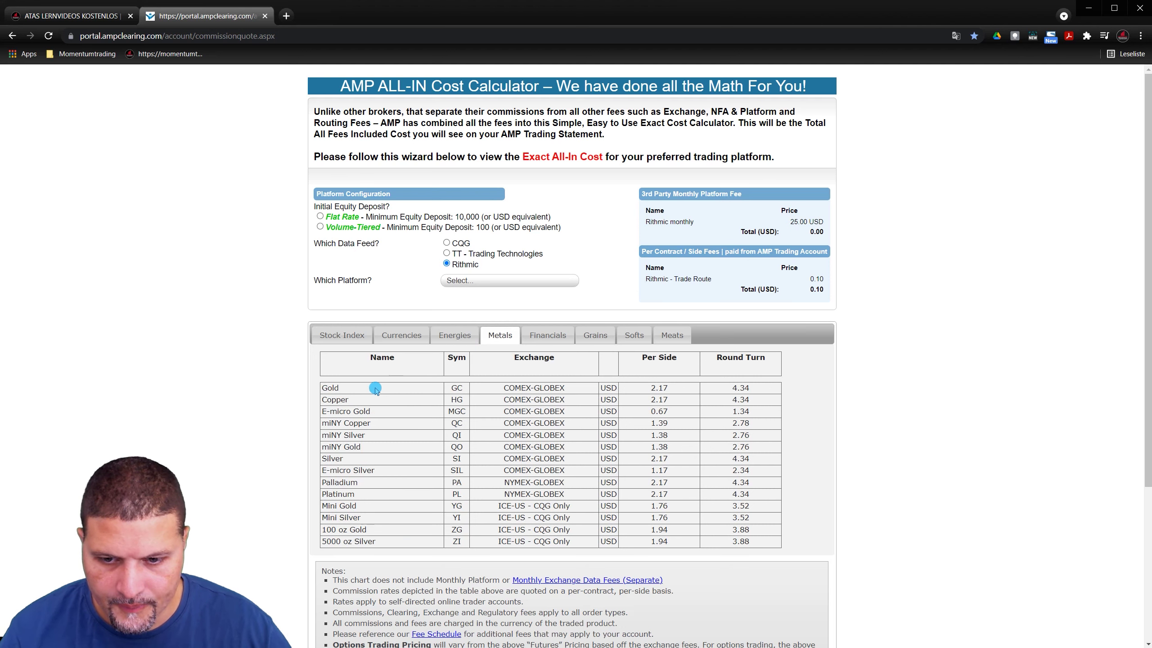
Check the COMEX-GLOBEX Gold (GC) row for its per-side commission in the Metals table
click(464, 388)
drag(503, 388, 686, 390)
click(648, 388)
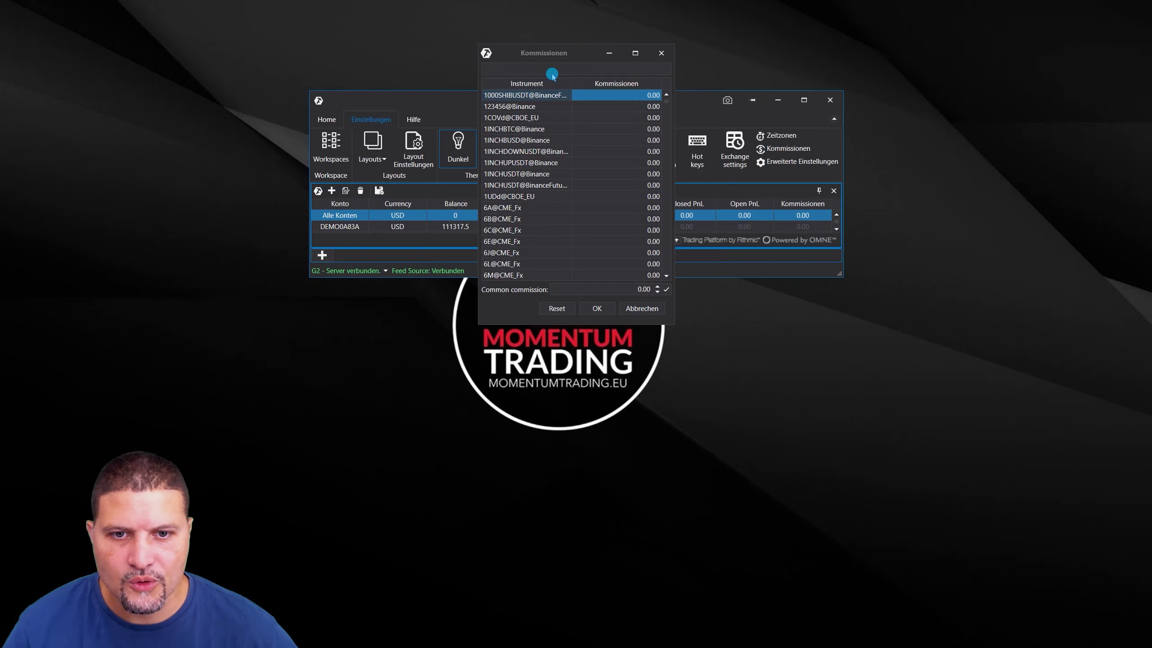
Back in the ATAS commission settings, filter the instruments by GC and set the commission of GC@NYMEX_Com to 2.17
click(551, 68)
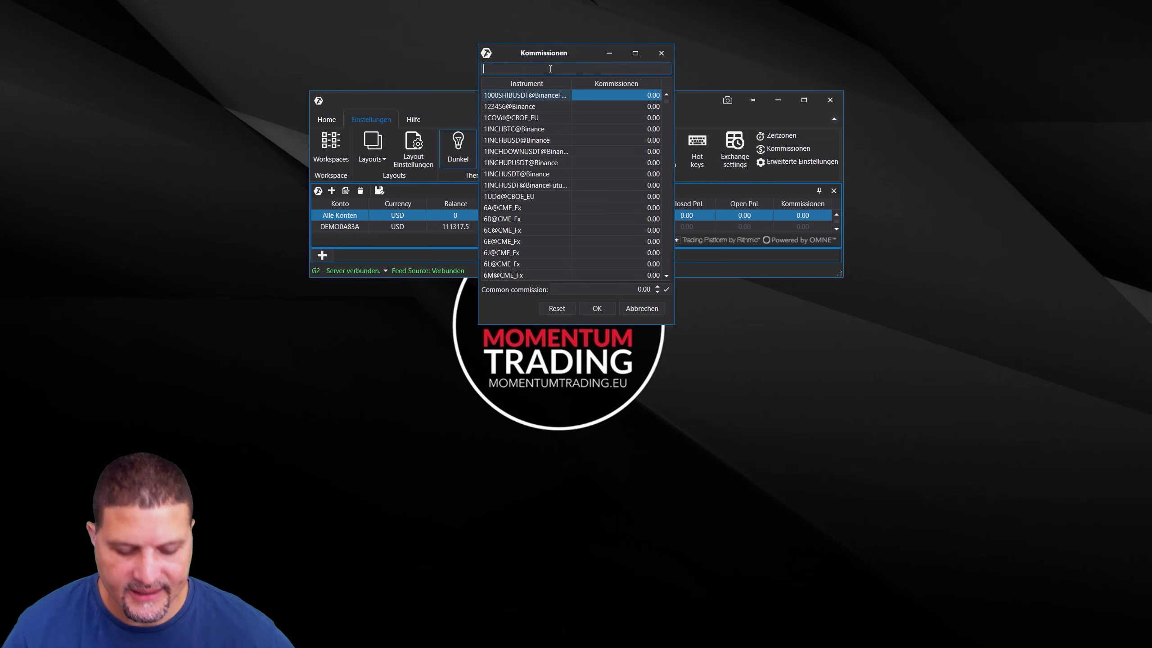
text(GC)
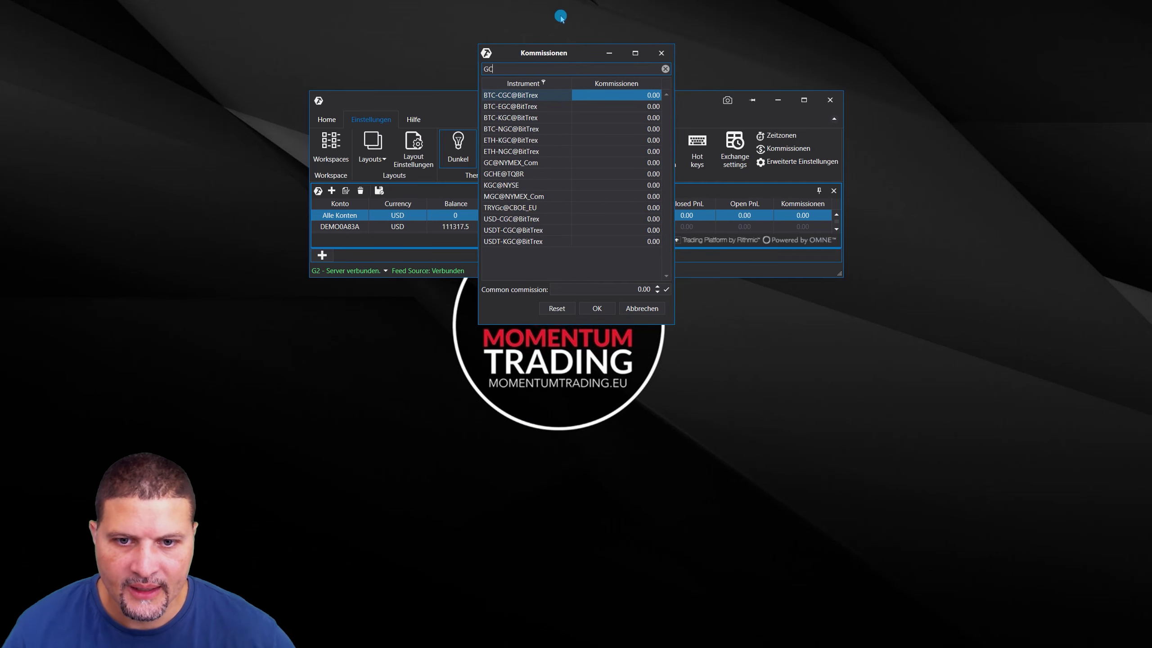
click(531, 164)
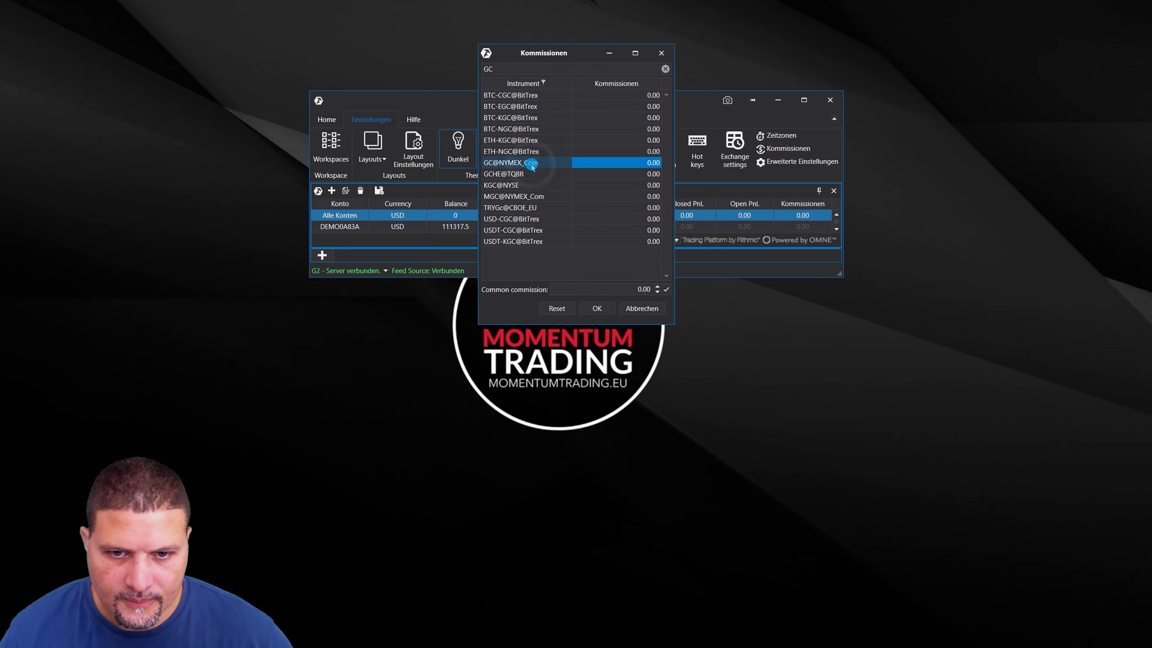
click(629, 163)
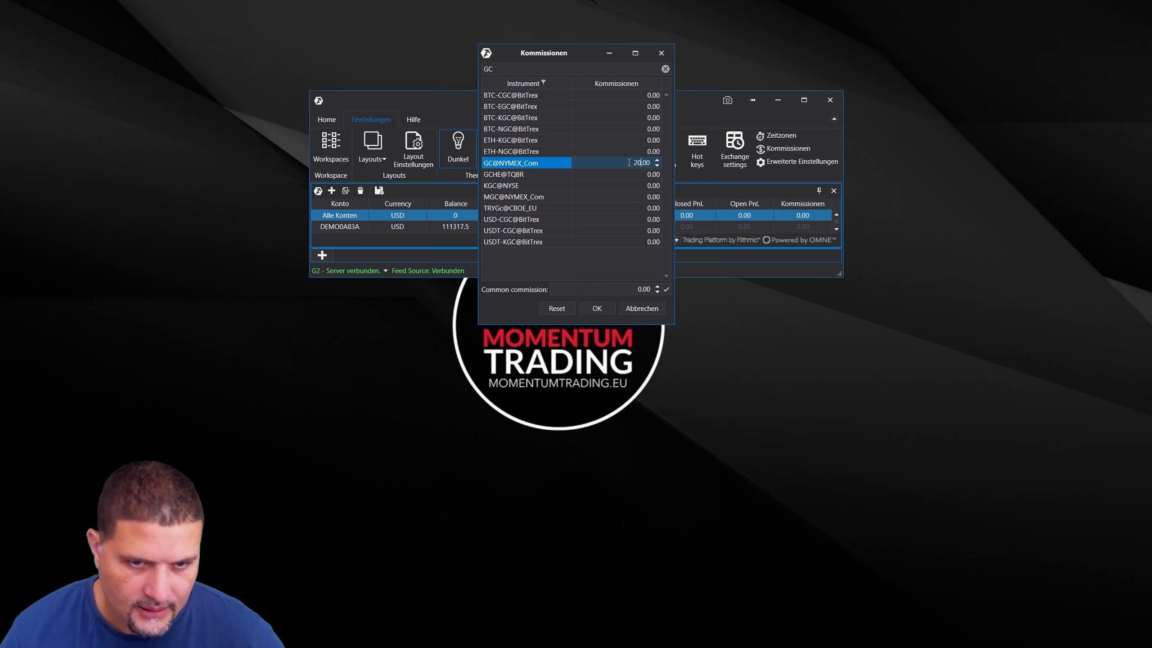
key(BackSpace)
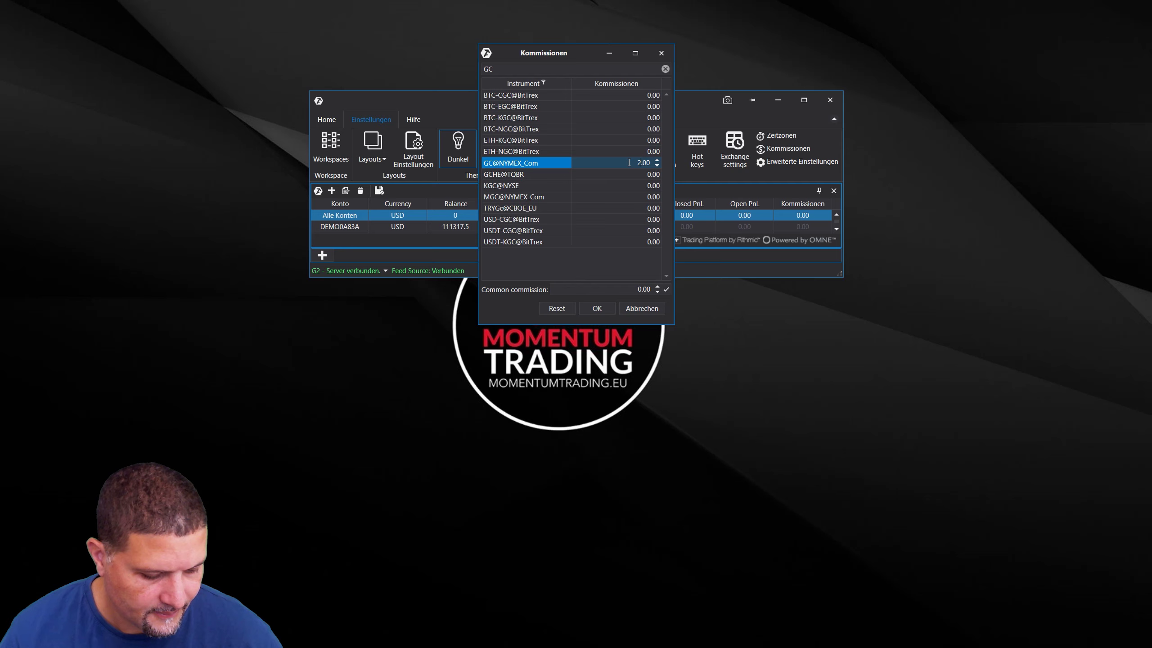
text(17)
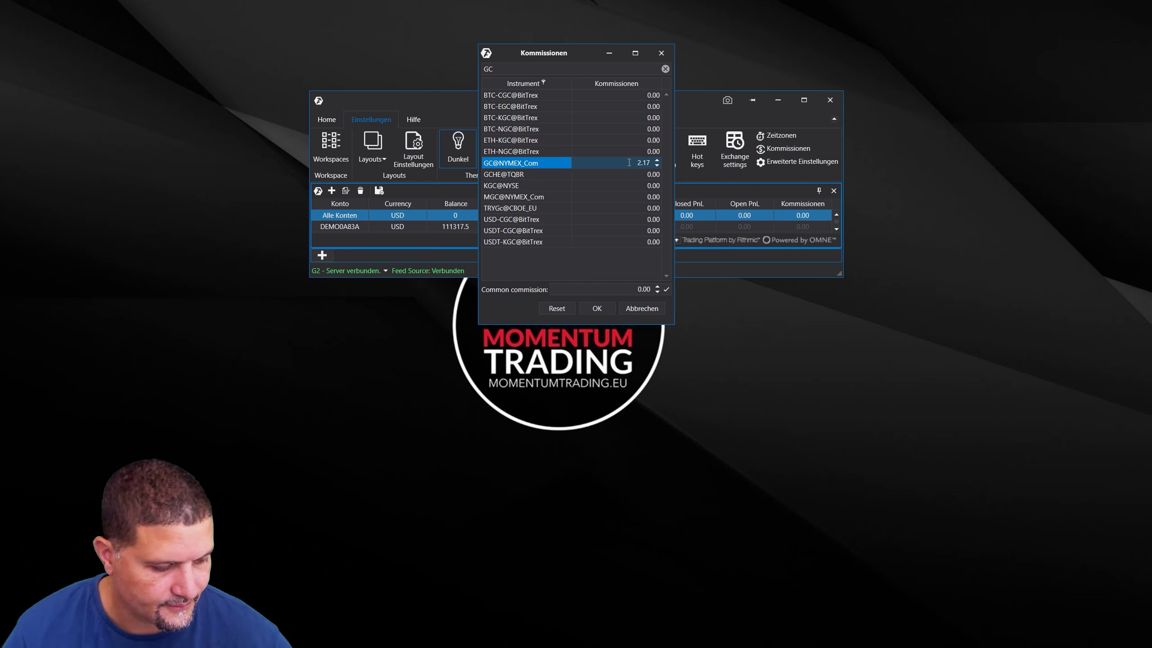
click(612, 264)
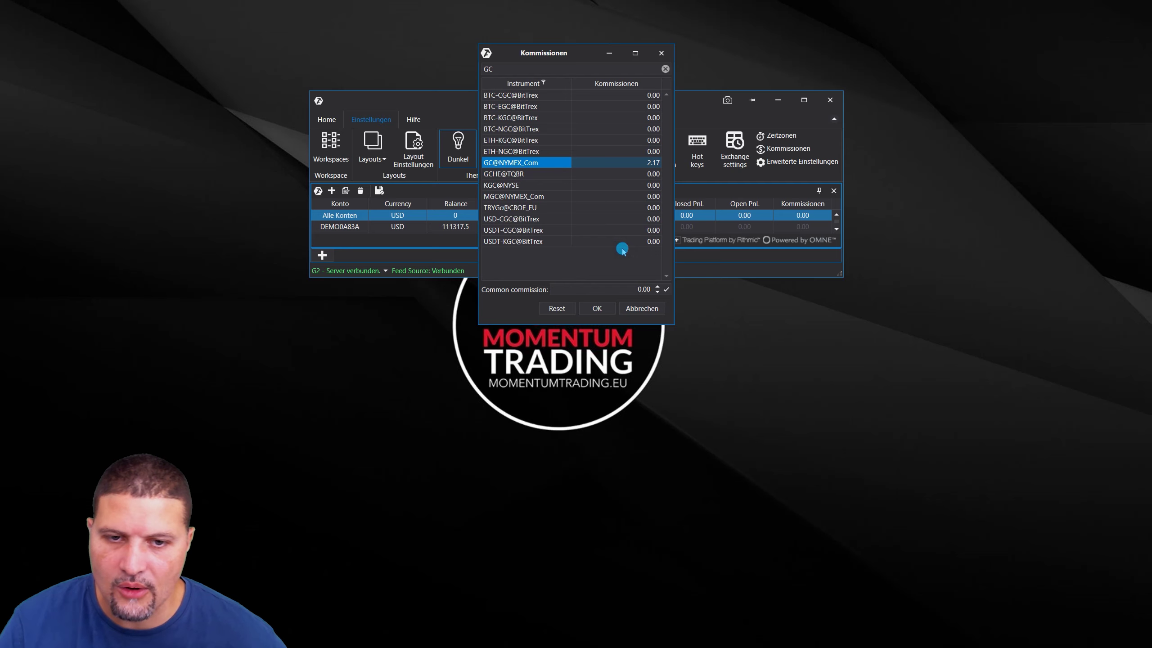
Activate the instrument filter of the commission list for editing
click(521, 70)
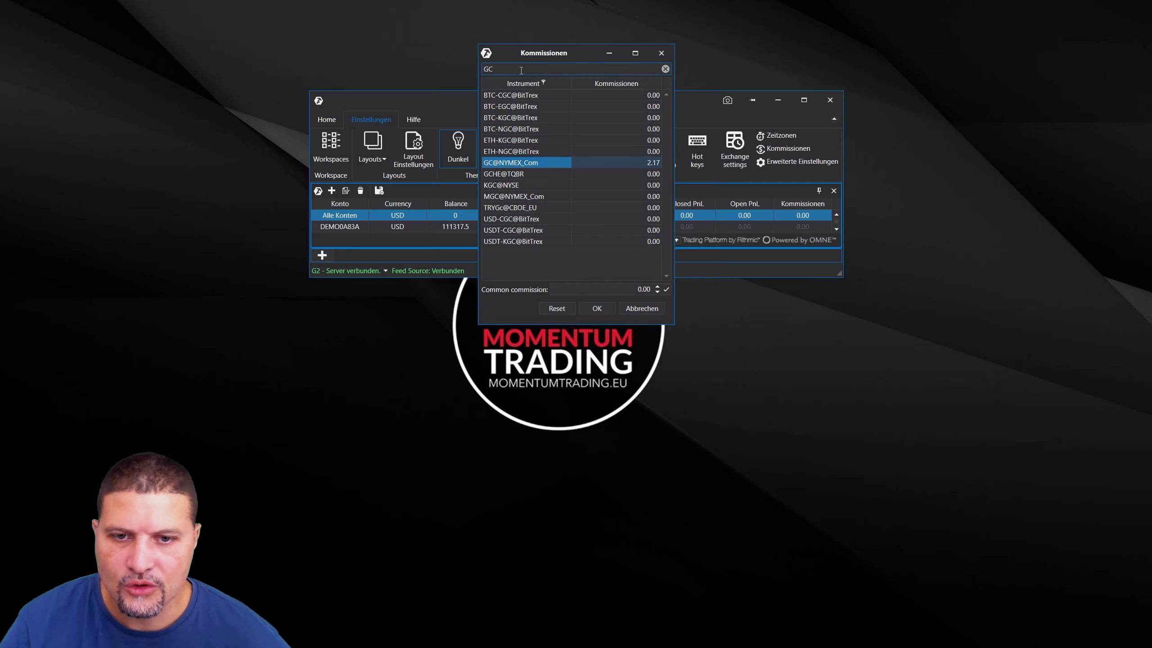